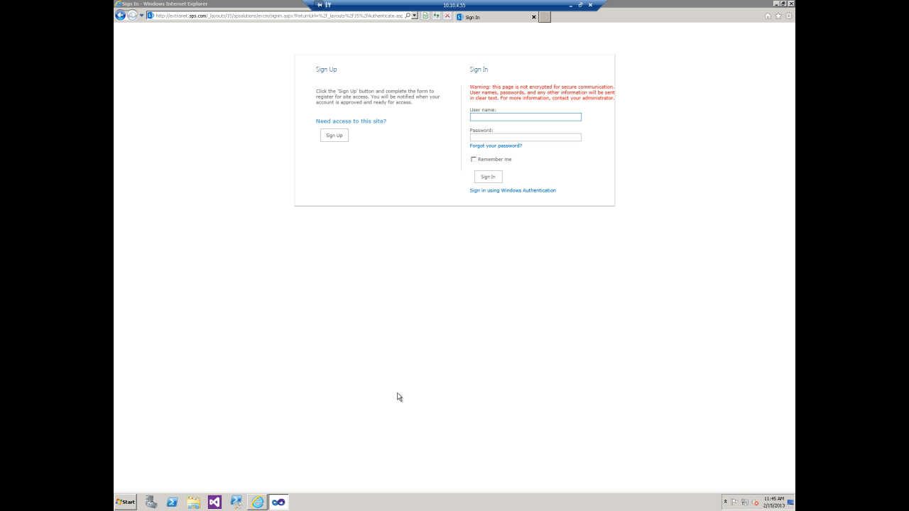
Step: Wrap the registrationReceivers block in web.config in <!-- and --> comment markers and save the file
click(282, 503)
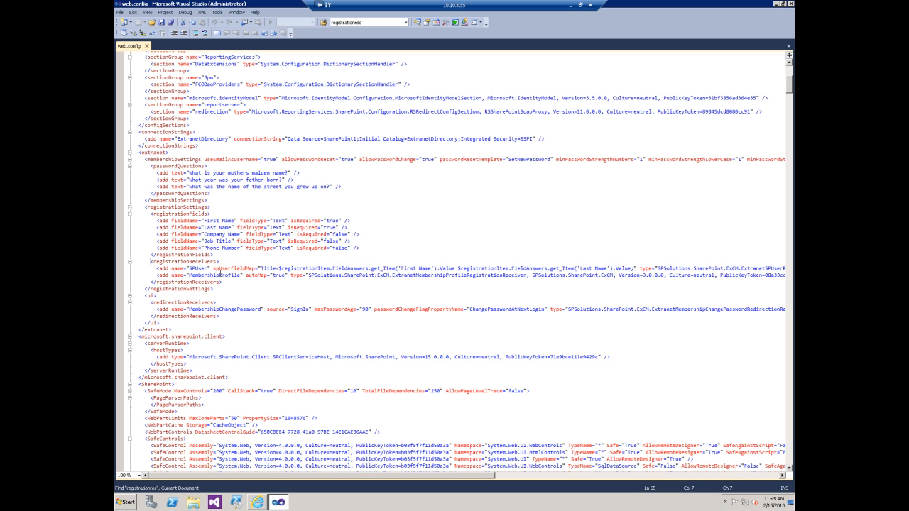
text(<!-- -->)
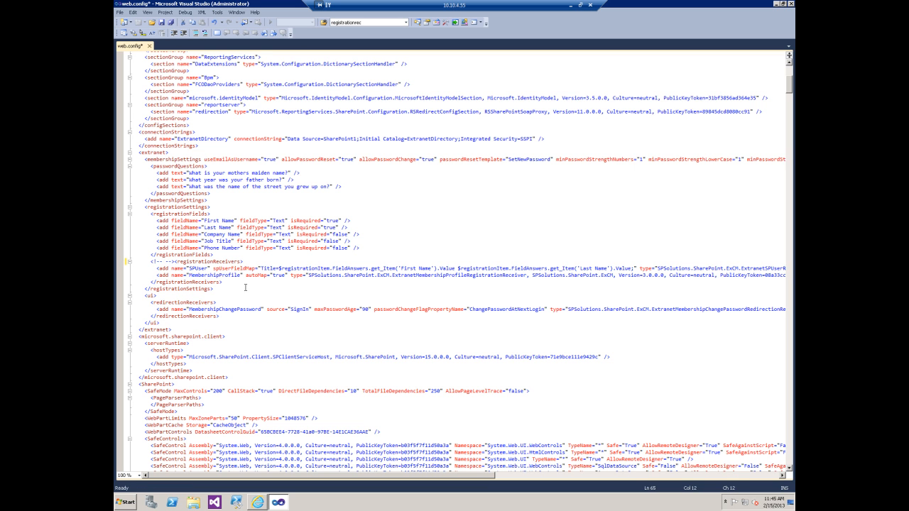
click(242, 285)
text(-->)
key(ctrl+s)
Step: Save web.config, then start an extranet sign-up by entering the account e-mail and password
click(163, 22)
click(777, 6)
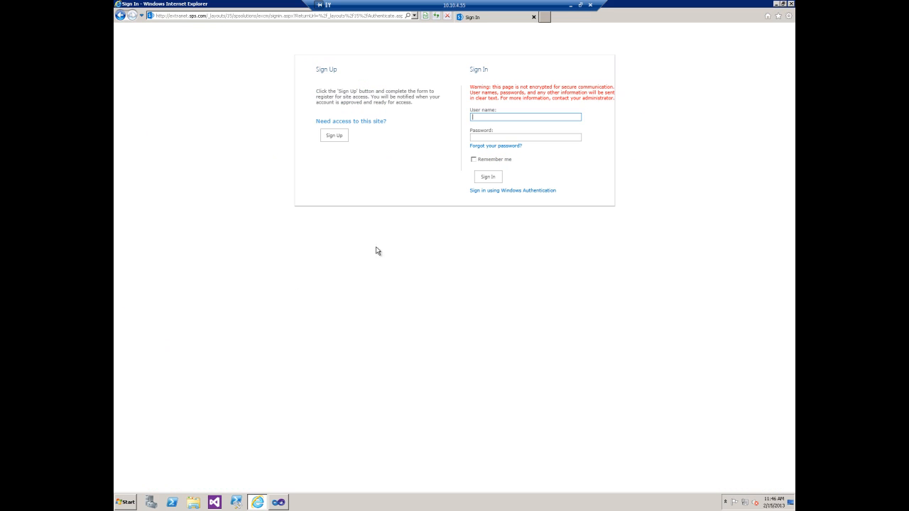
click(335, 135)
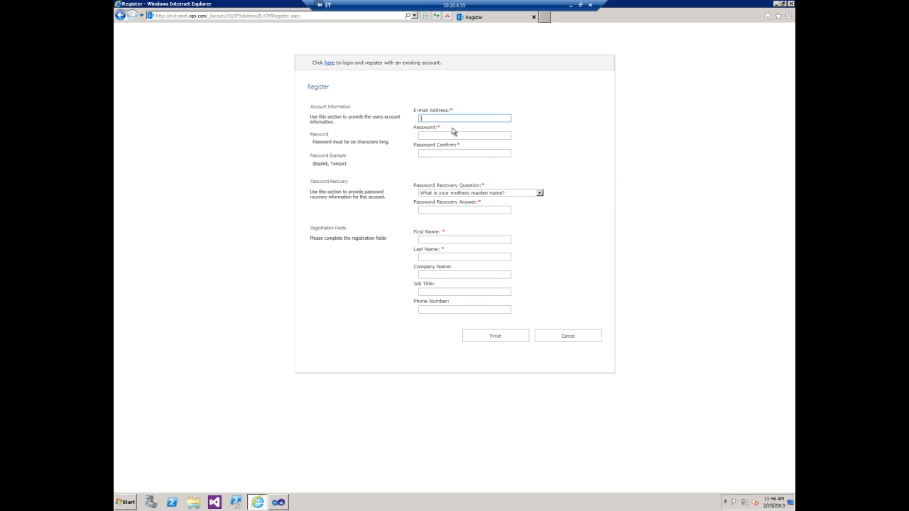
text(cme.com)
key(Tab)
text(********)
key(Tab)
text(********)
Step: Fill in the recovery answer, the user's name fields and company ACME, then submit the registration
key(Tab)
key(Tab)
text(*)
key(Tab)
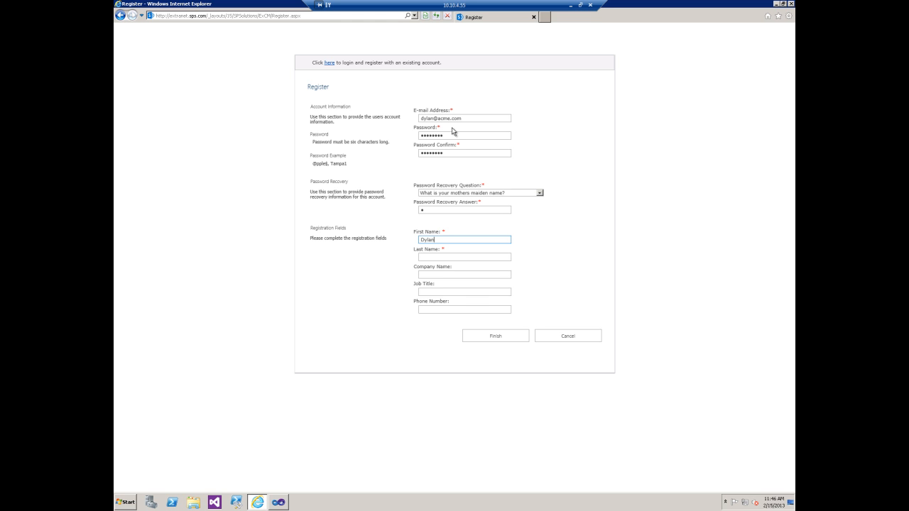
key(Tab)
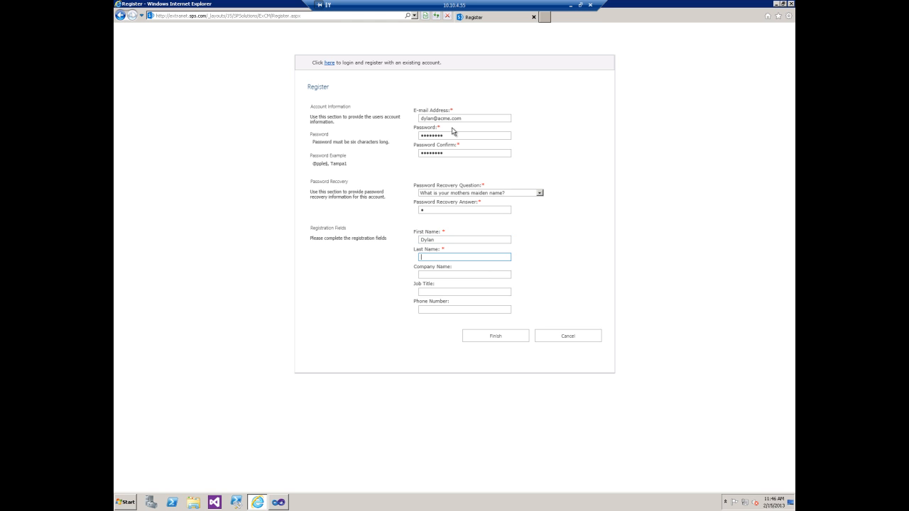
key(Tab)
text(ACME)
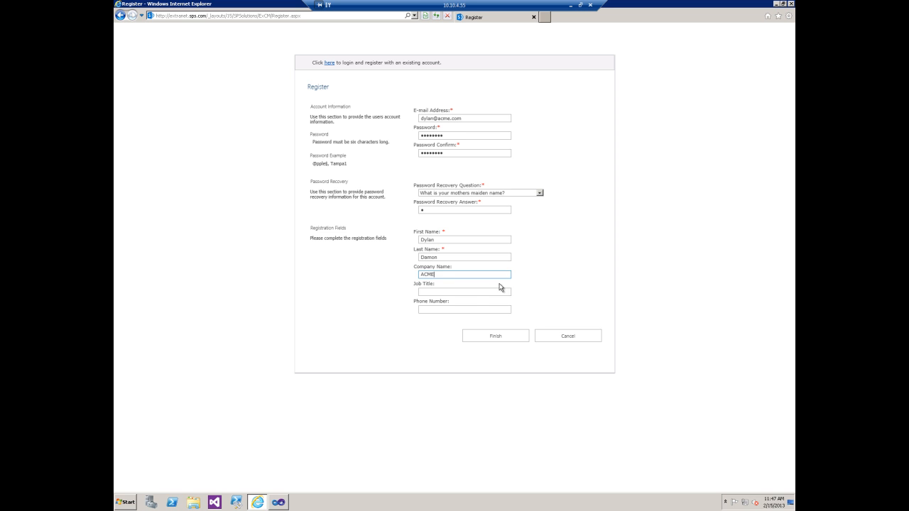
click(496, 336)
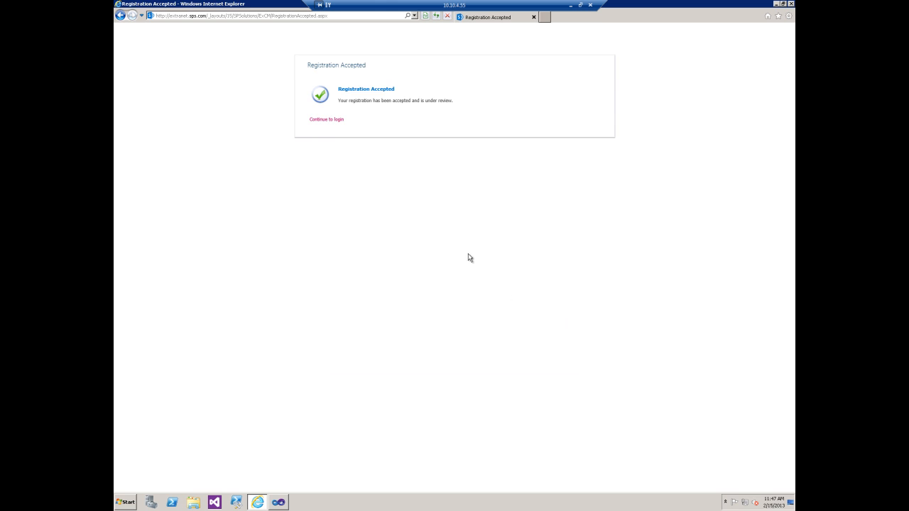
Step: Continue to login, sign in with Windows Authentication, and open Extranet Users from Site Settings
click(329, 122)
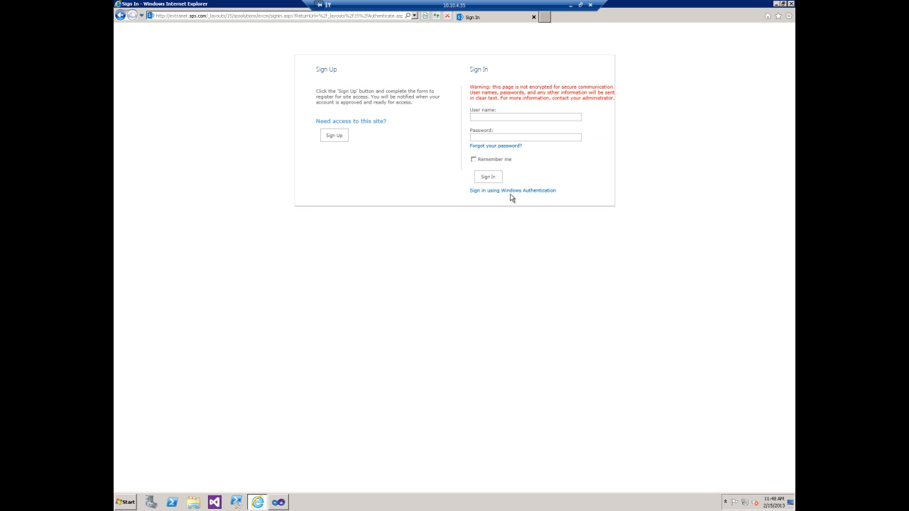
click(509, 193)
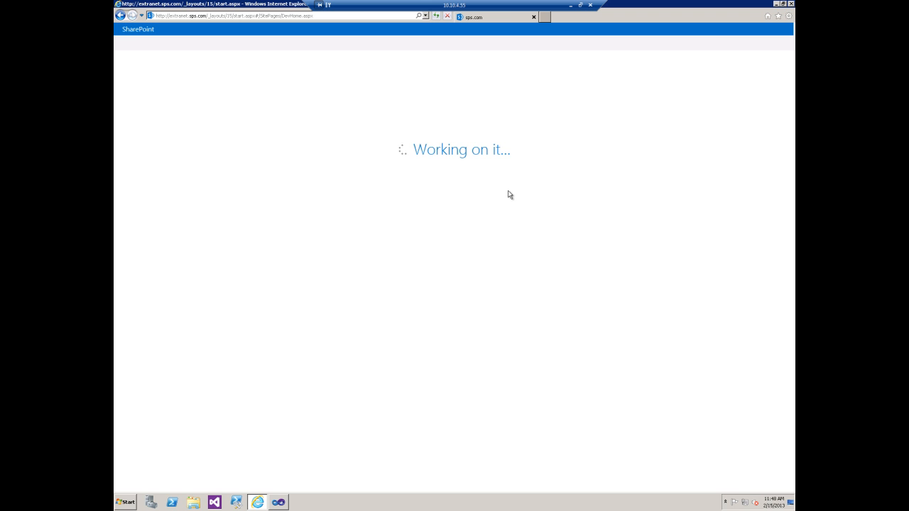
click(772, 30)
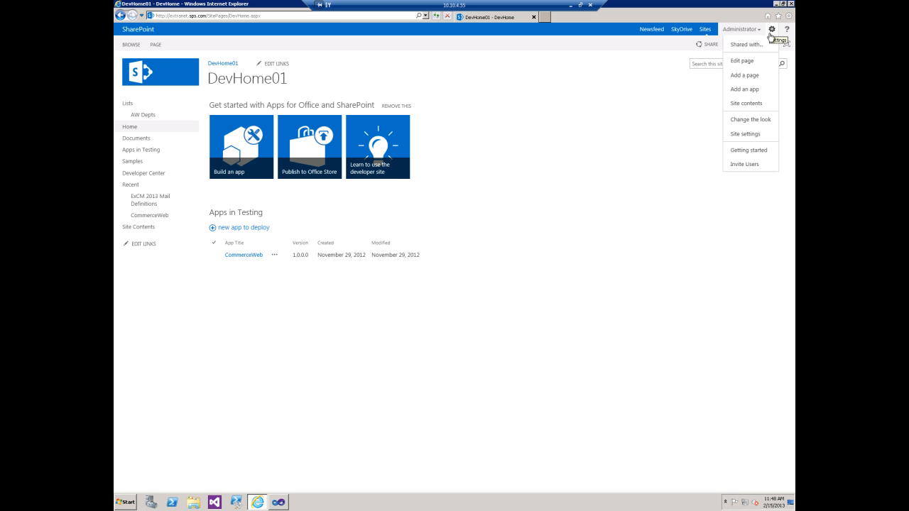
click(757, 138)
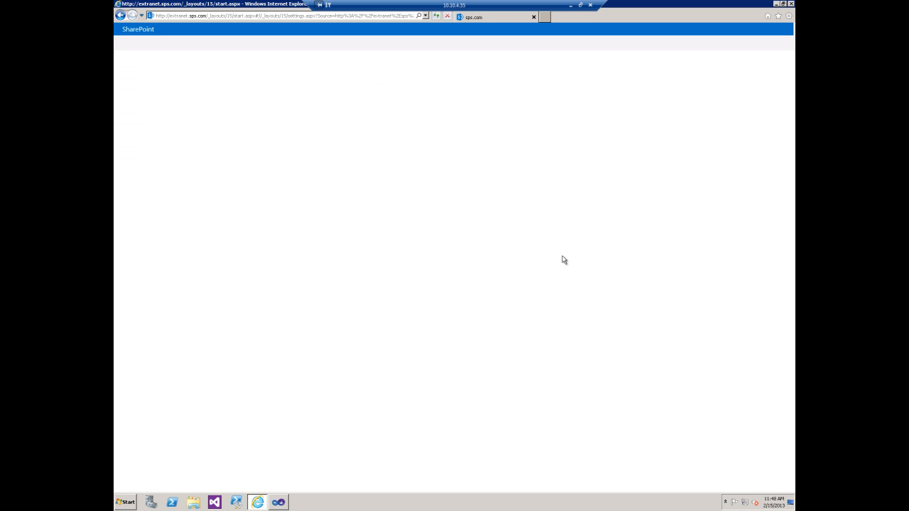
scroll(564, 260, down, 3)
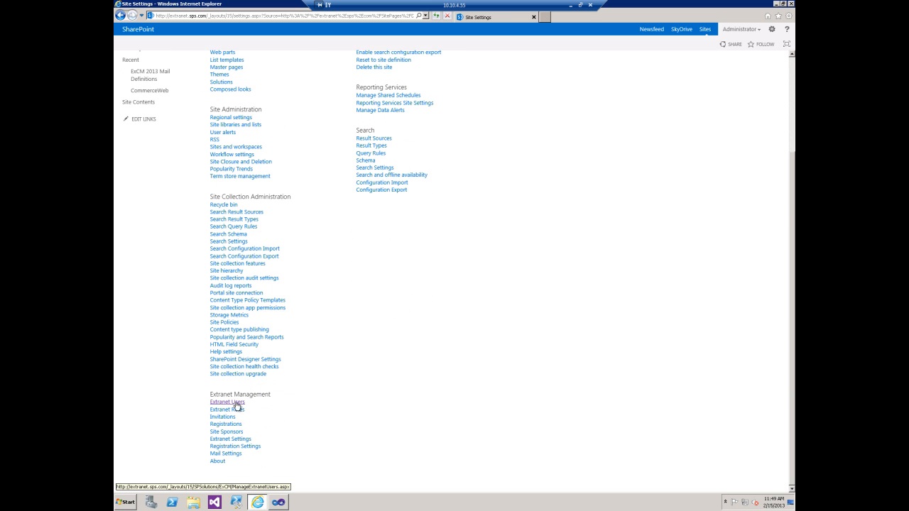
click(235, 403)
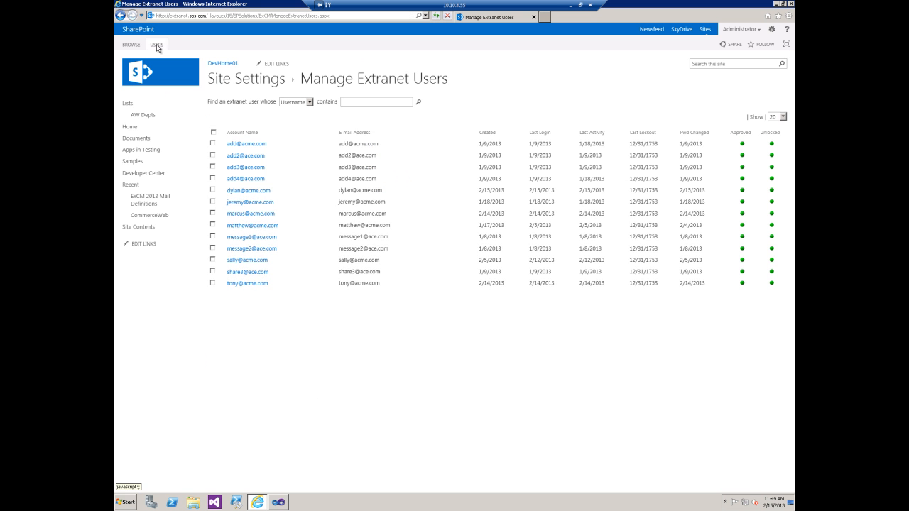
Step: View the new user's details, which show empty name and company, then go back to web.config
click(157, 44)
click(212, 190)
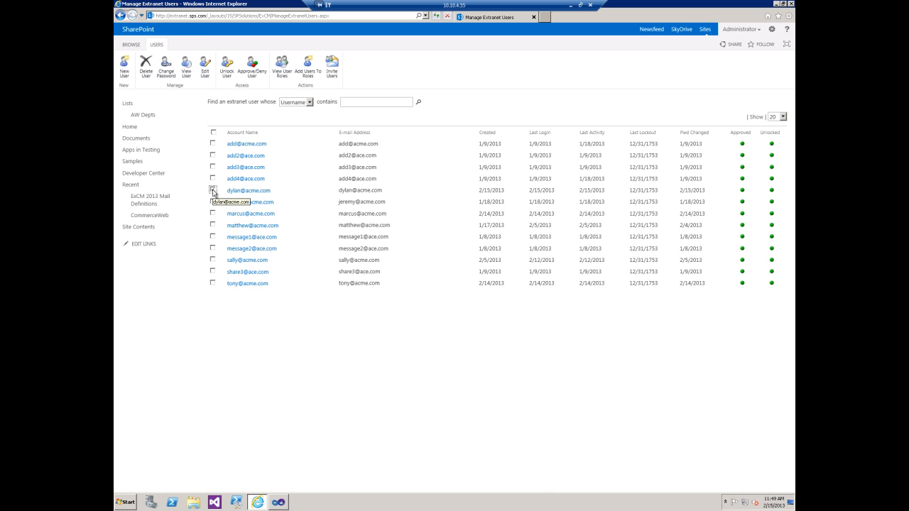
click(187, 68)
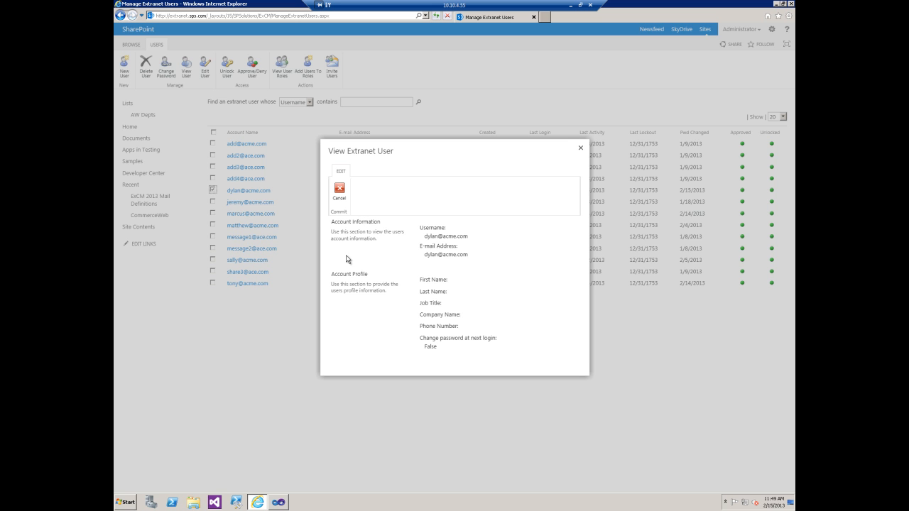
click(340, 190)
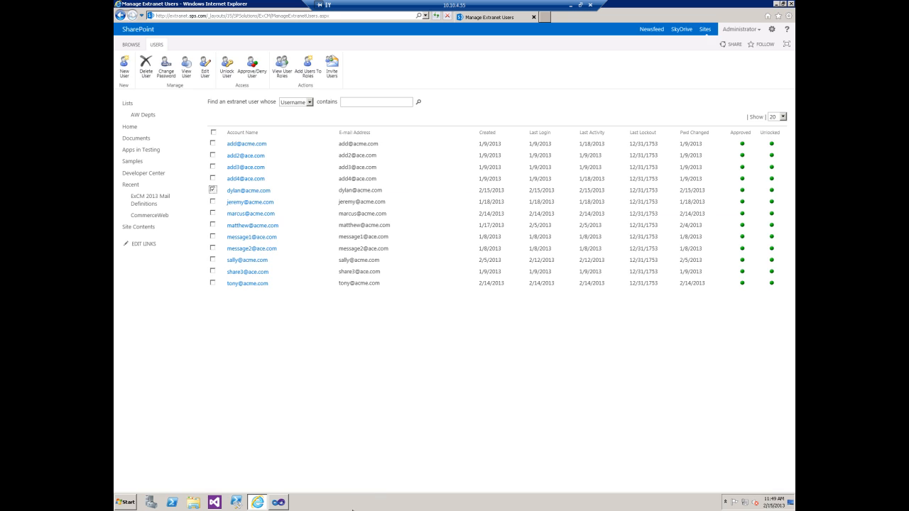
click(288, 505)
click(166, 261)
Step: Delete the comment markers around registrationReceivers, save web.config, and return to Manage Extranet Users
key(BackSpace)
key(BackSpace)
key(BackSpace)
key(BackSpace)
key(BackSpace)
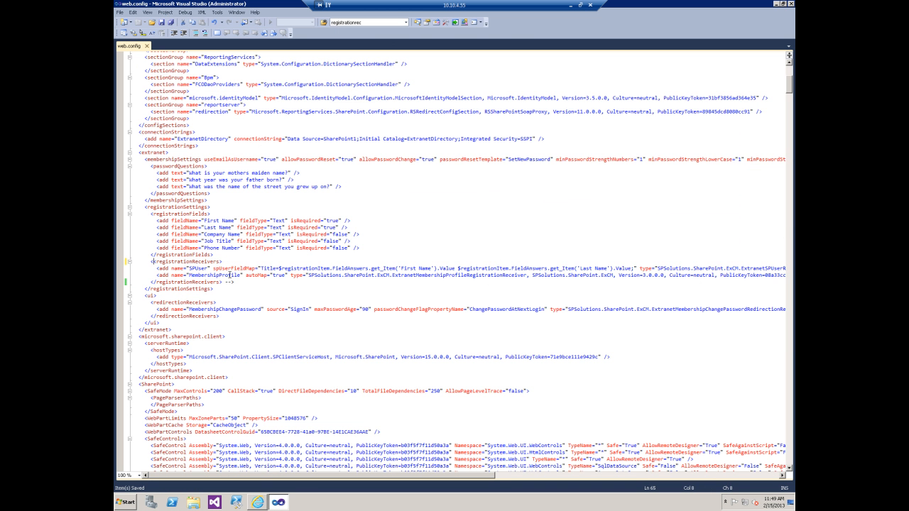
key(Delete)
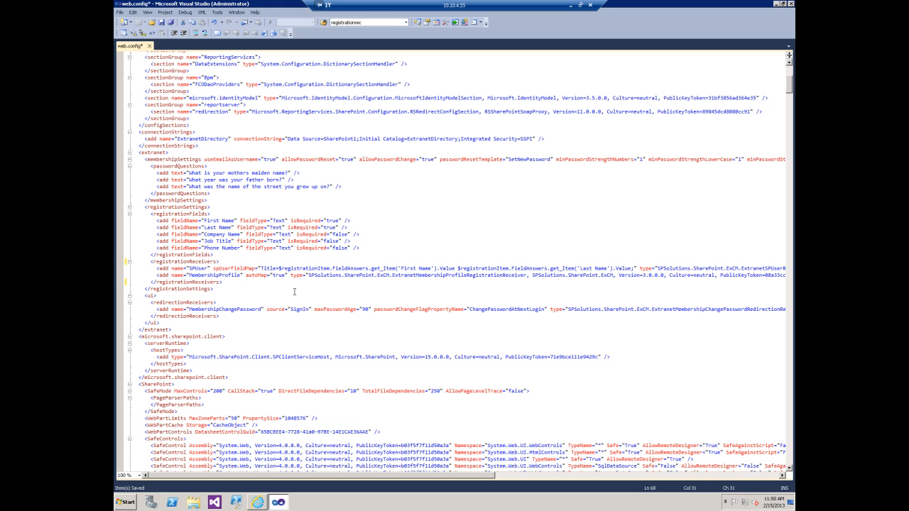
click(161, 22)
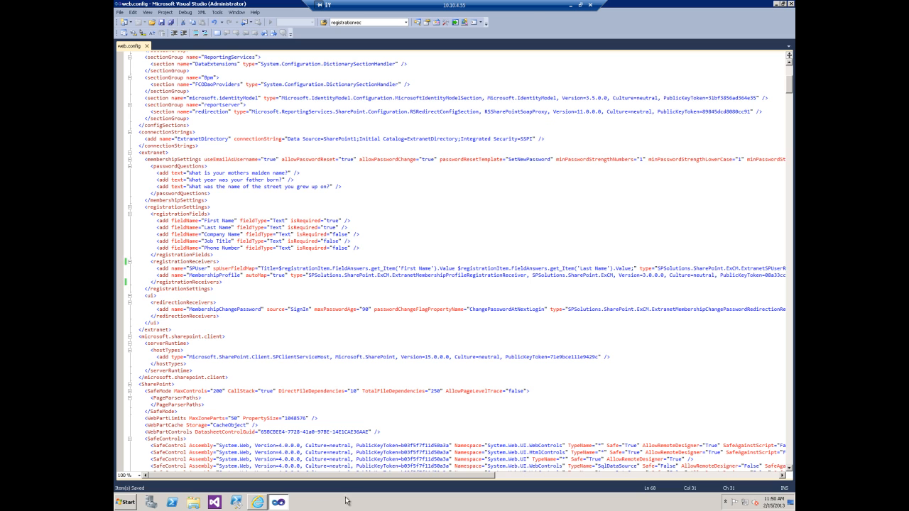
click(258, 502)
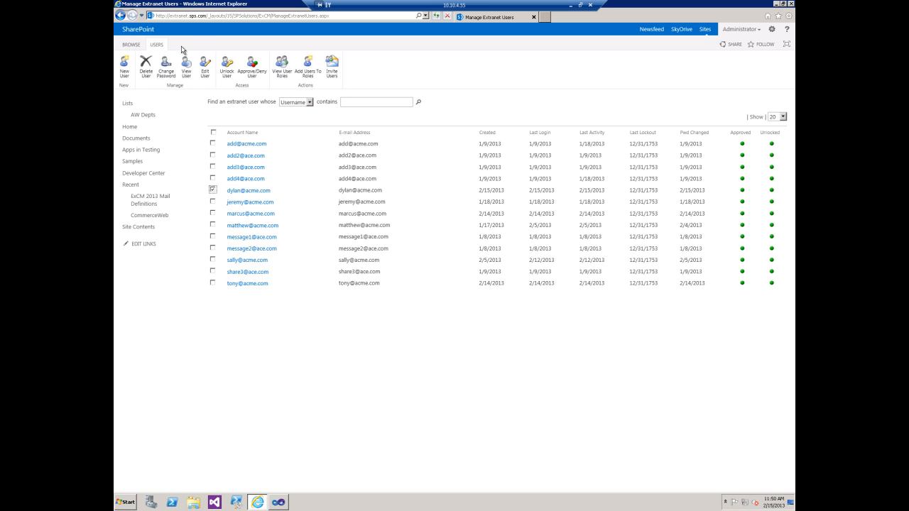
Step: Sign out and begin a new extranet sign-up with the new user's e-mail and password
key(alt+Left)
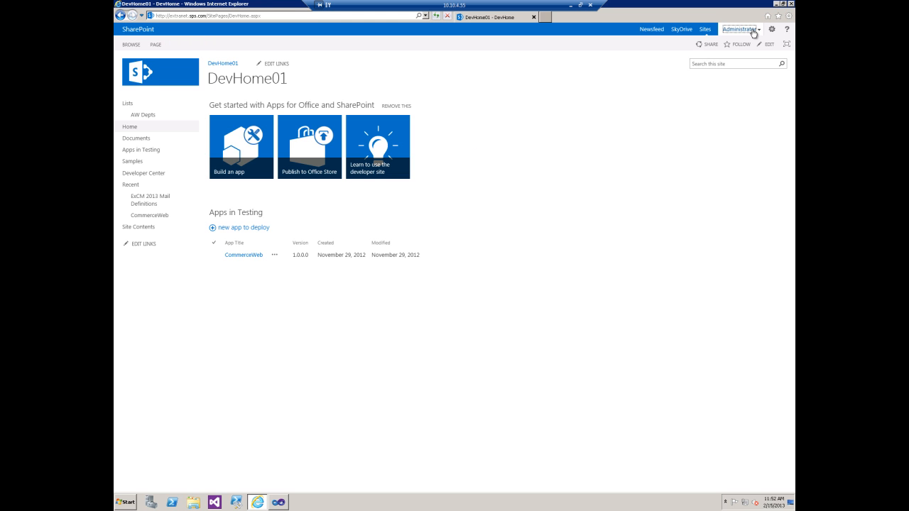
click(753, 34)
click(726, 60)
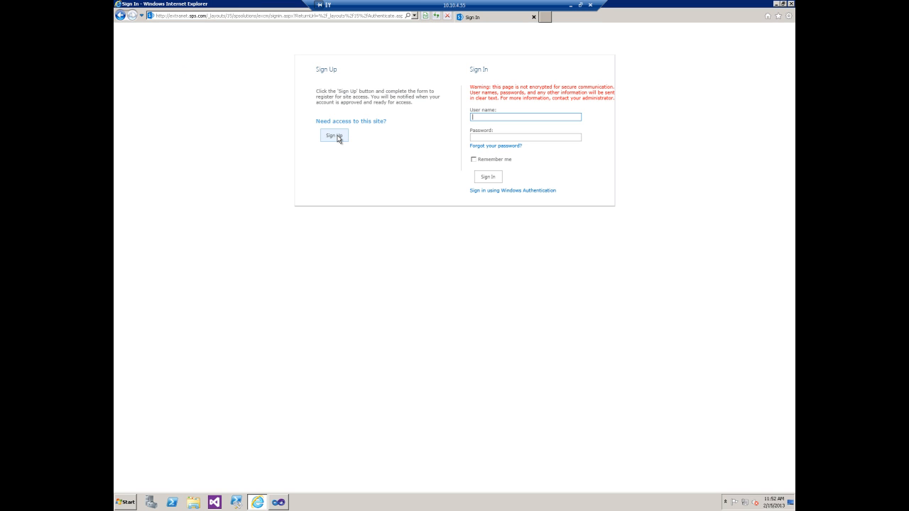
click(335, 135)
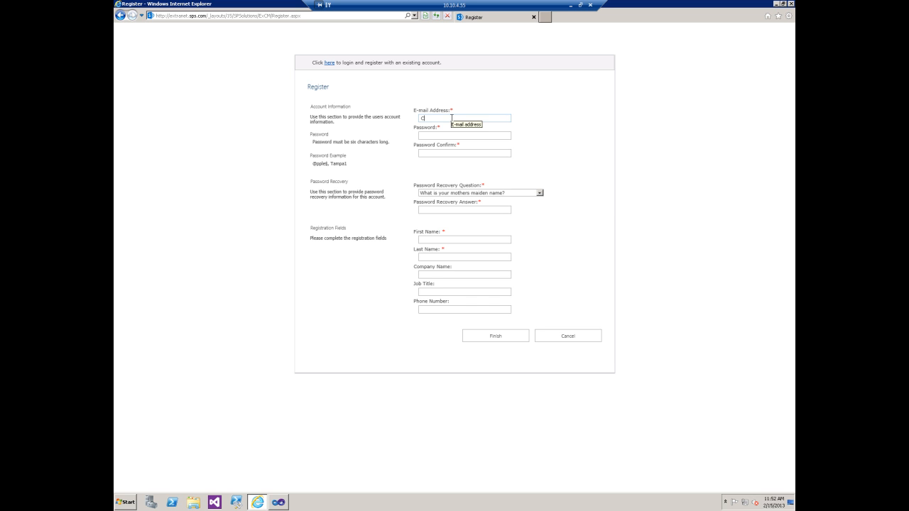
key(Tab)
text(pass)
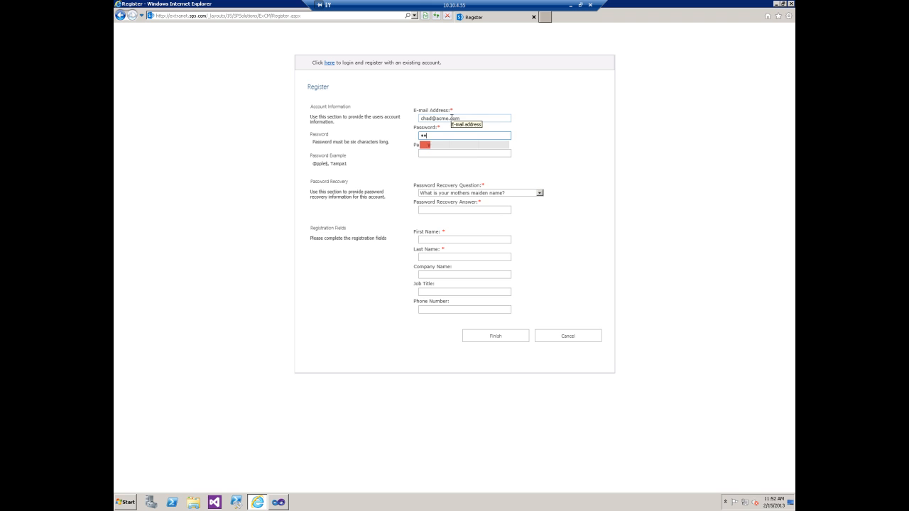
text(word)
Step: Enter the recovery answer, first and last name, and company ACME, submit, then sign in with Windows Authentication
key(Tab)
text(password)
key(Tab)
key(Tab)
key(Tab)
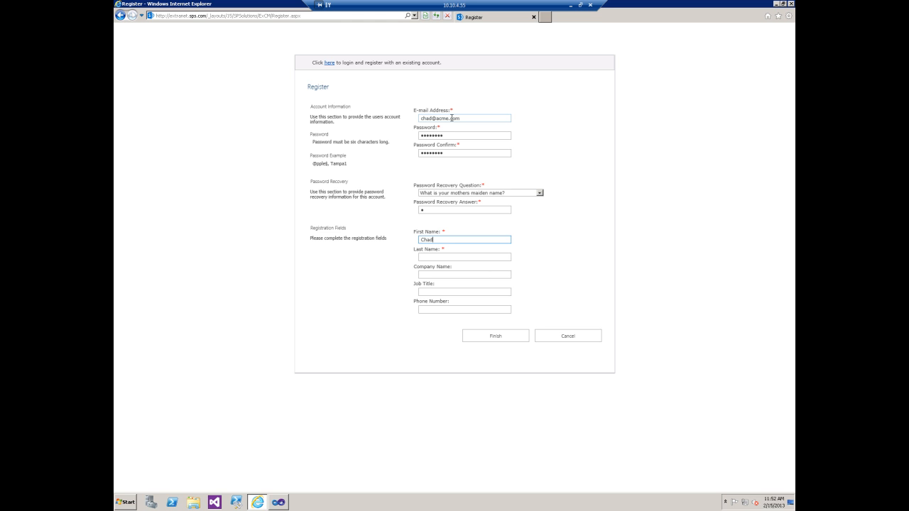
key(Tab)
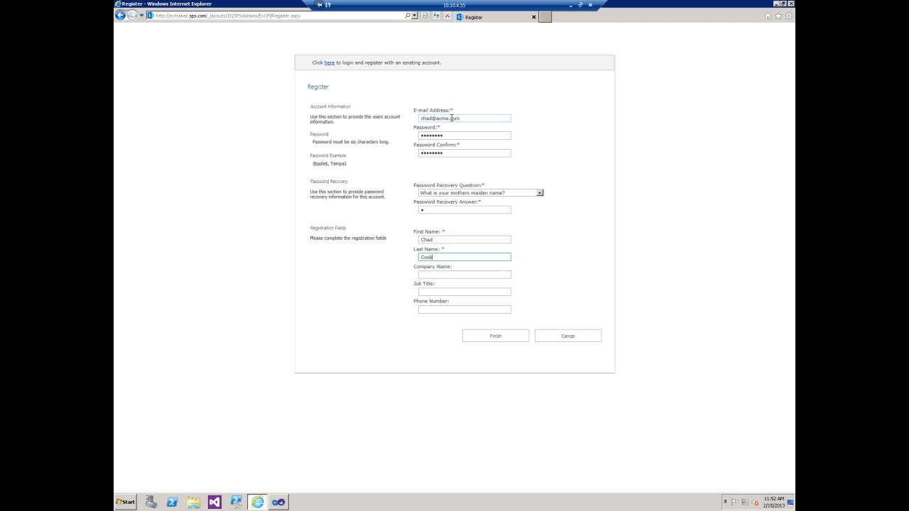
click(483, 271)
text(ACME)
click(486, 338)
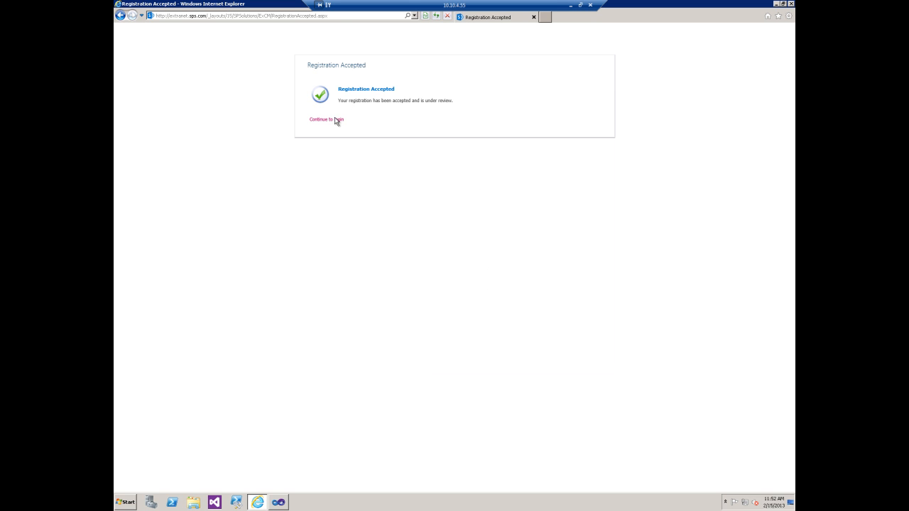
click(336, 120)
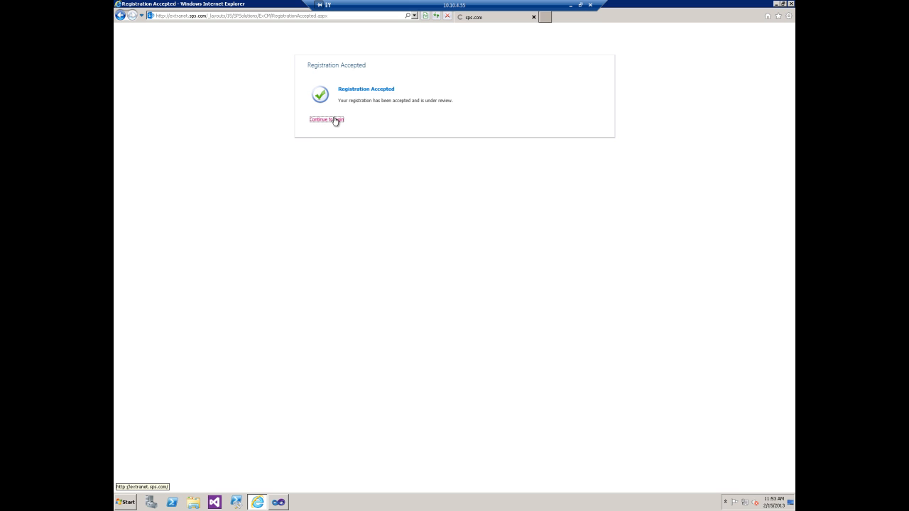
click(540, 193)
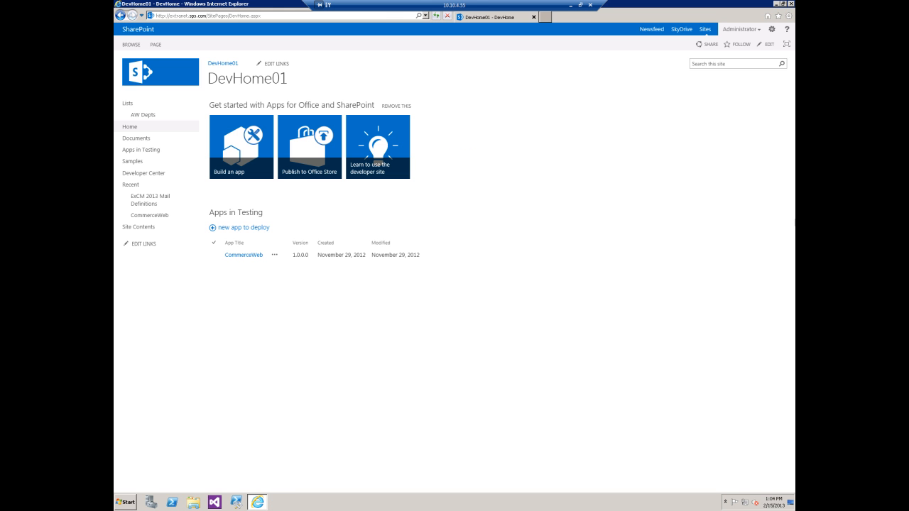
Step: Open the Extranet Users management page from Site Settings
click(773, 34)
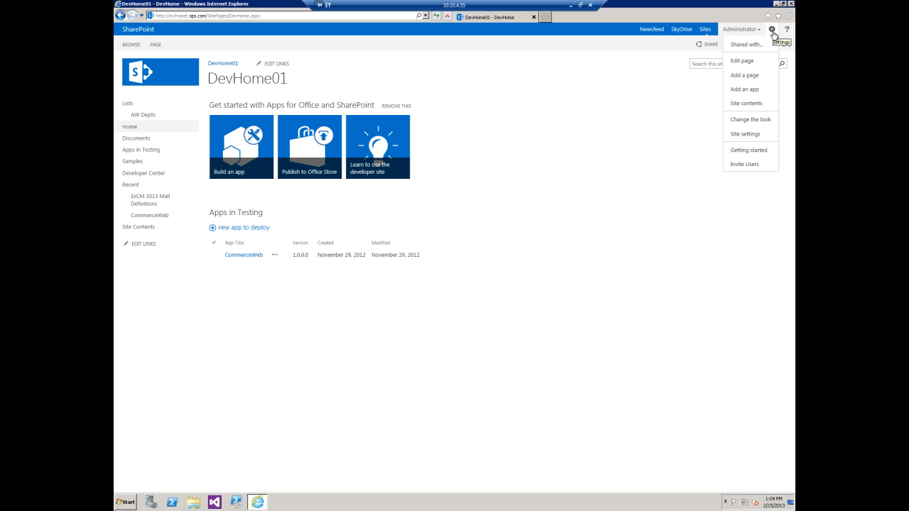
click(752, 134)
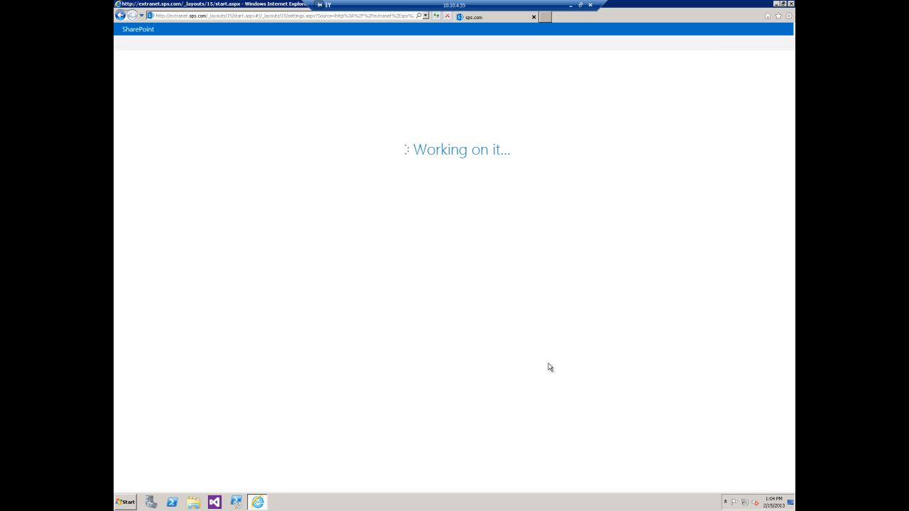
scroll(325, 315, down, 5)
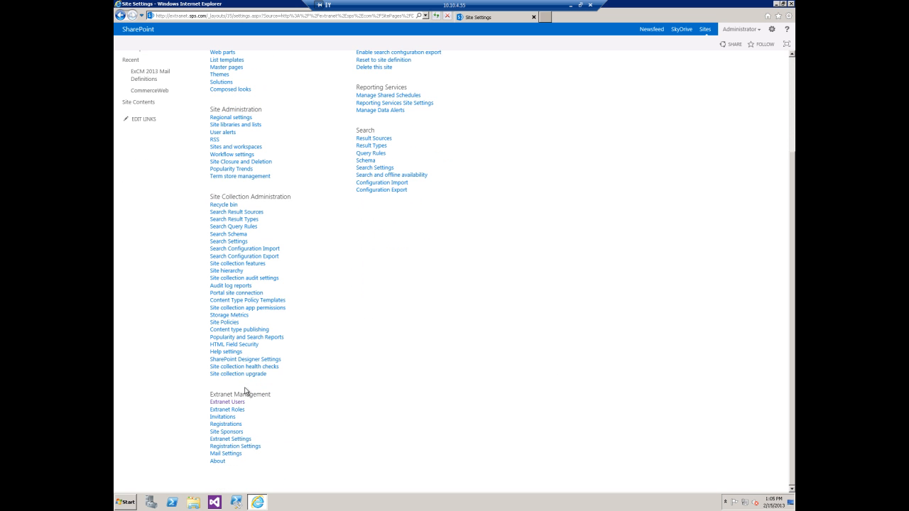
click(232, 402)
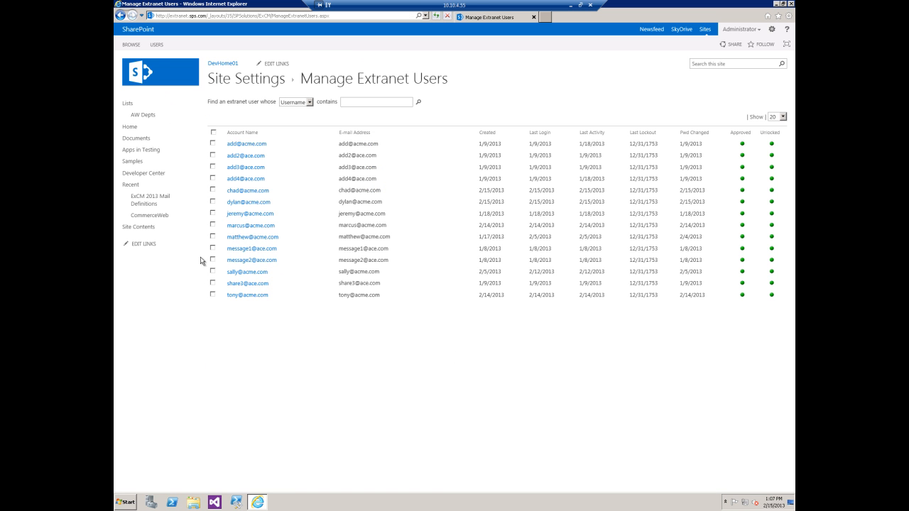
Step: View the new user's details and check the stored company name ACME
click(212, 192)
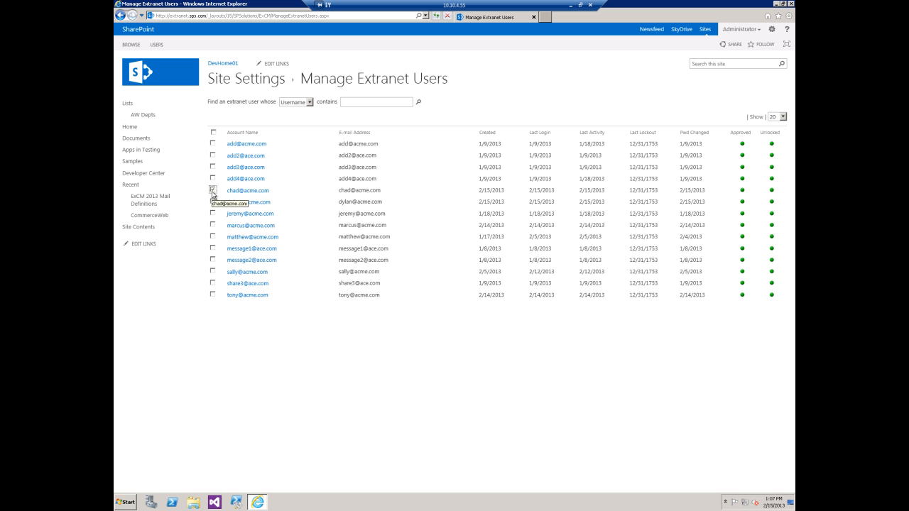
click(157, 44)
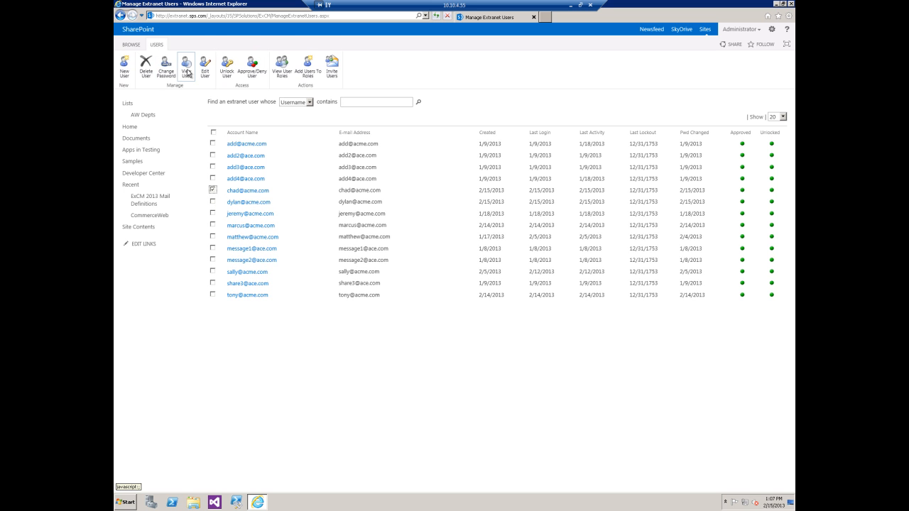
click(187, 71)
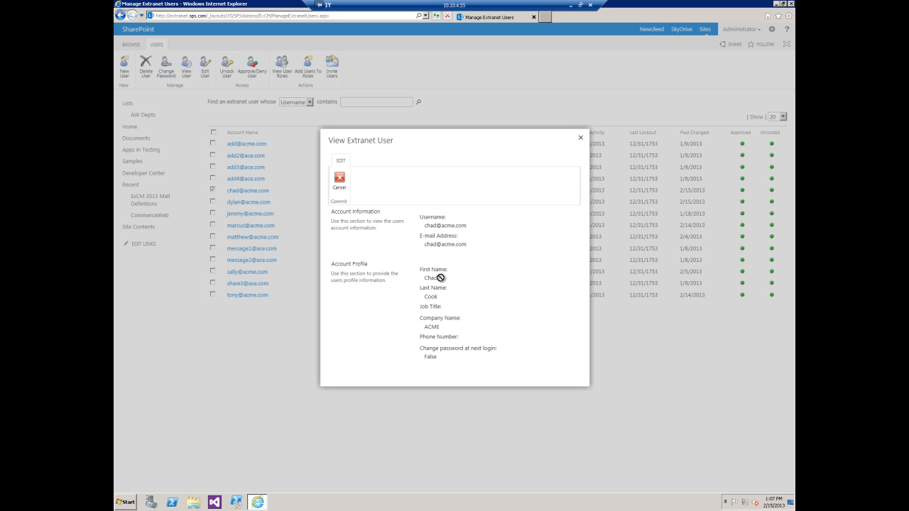
drag(425, 328, 447, 330)
click(476, 329)
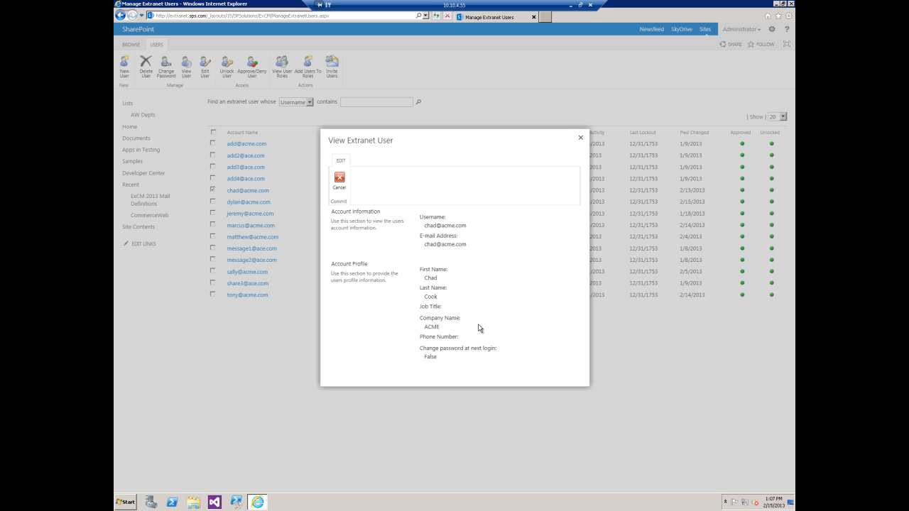